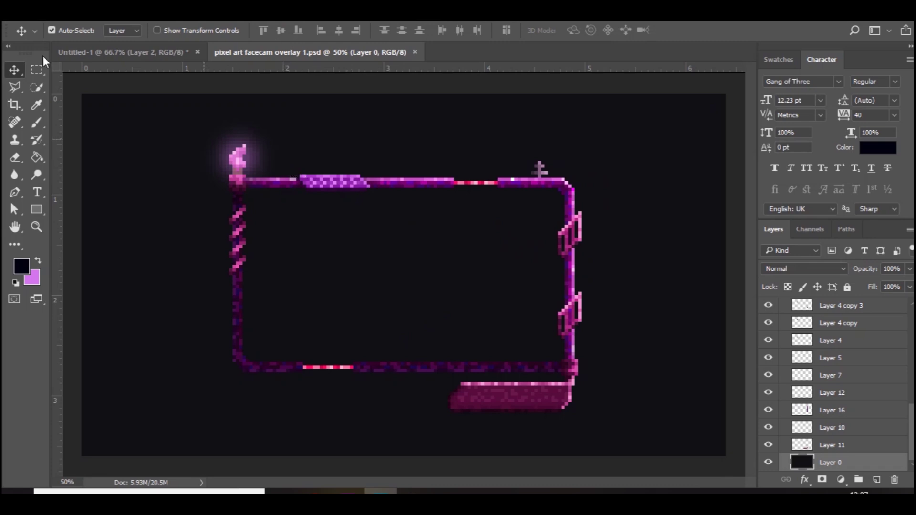
Create a new white 1920 × 1080 px, 300 ppi document from the recent Custom preset
left_click(40, 19)
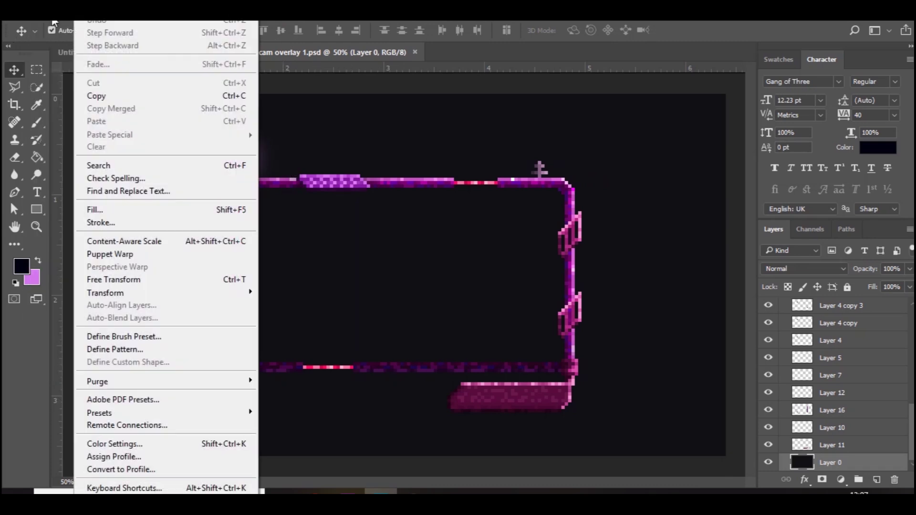
left_click(42, 20)
left_click(42, 20)
left_click(41, 26)
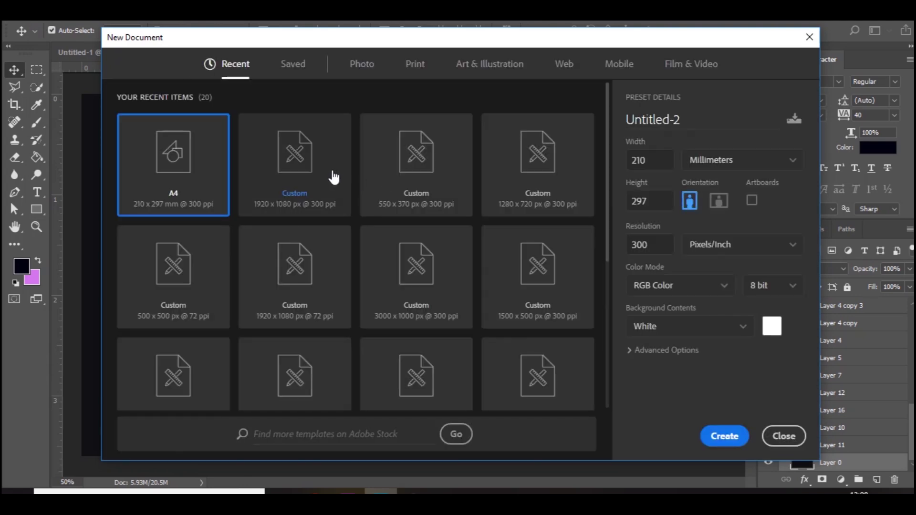
left_click(334, 178)
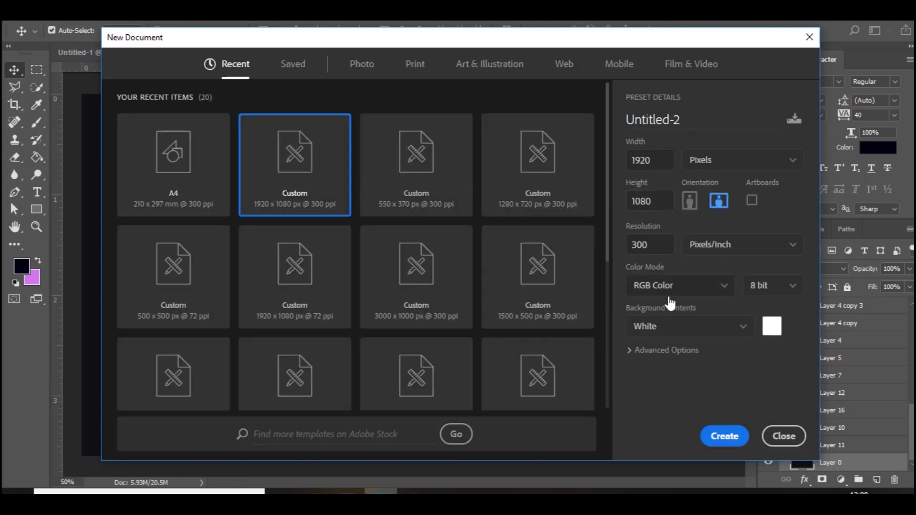
left_click(722, 438)
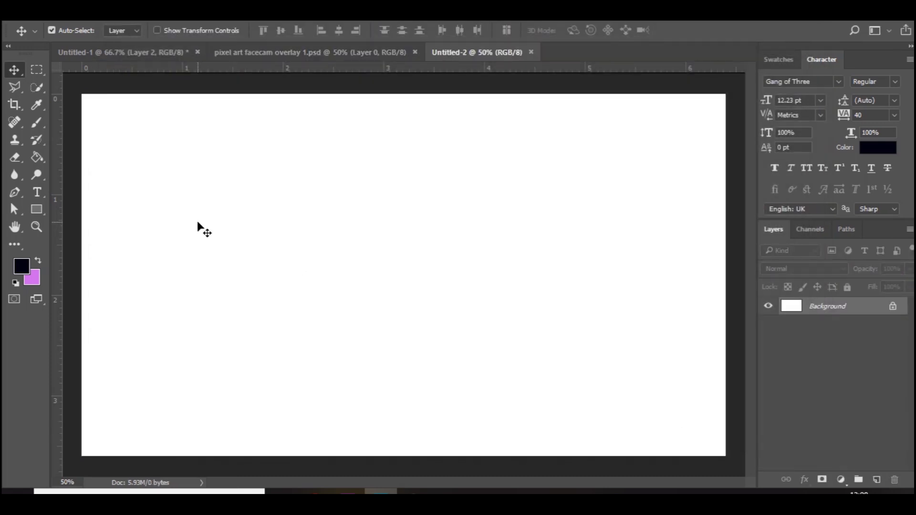
Draw a rectangle shape and size it to 1280 × 720 px
left_click(38, 212)
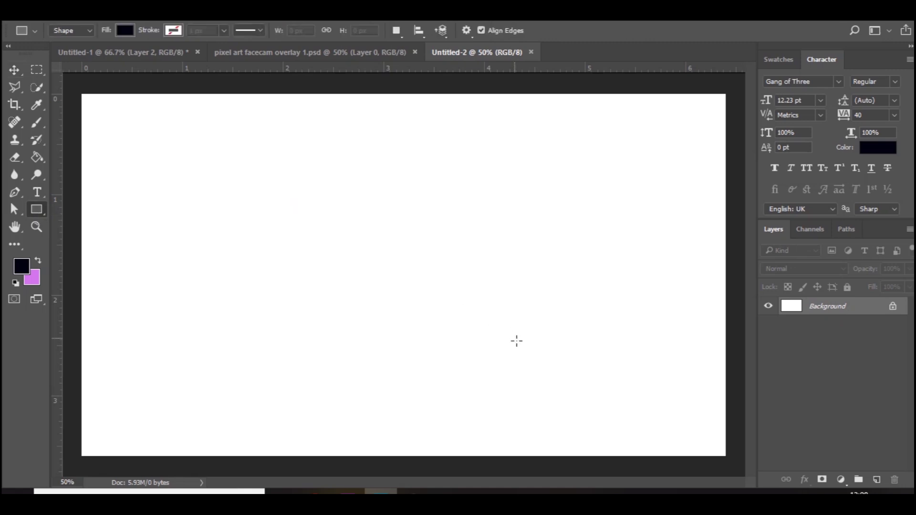
left_click_drag(280, 204, 517, 341)
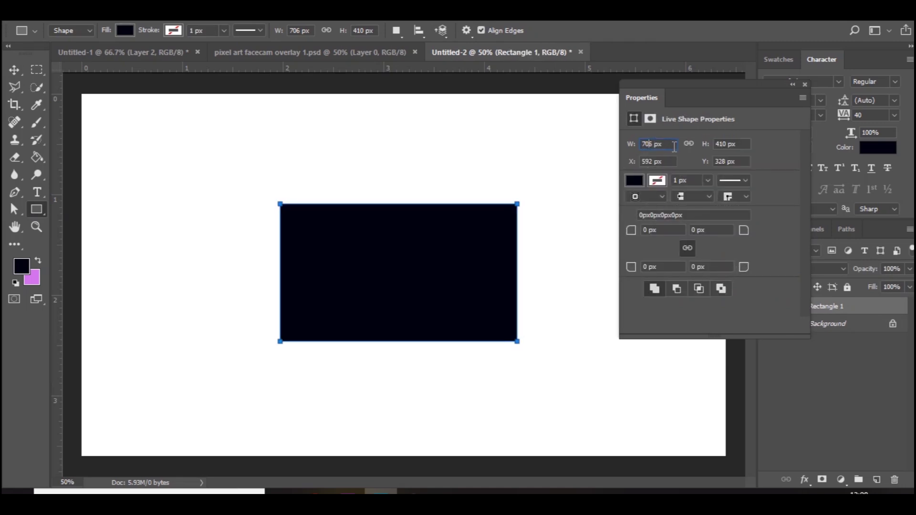
type("7")
type("1280")
key("Tab")
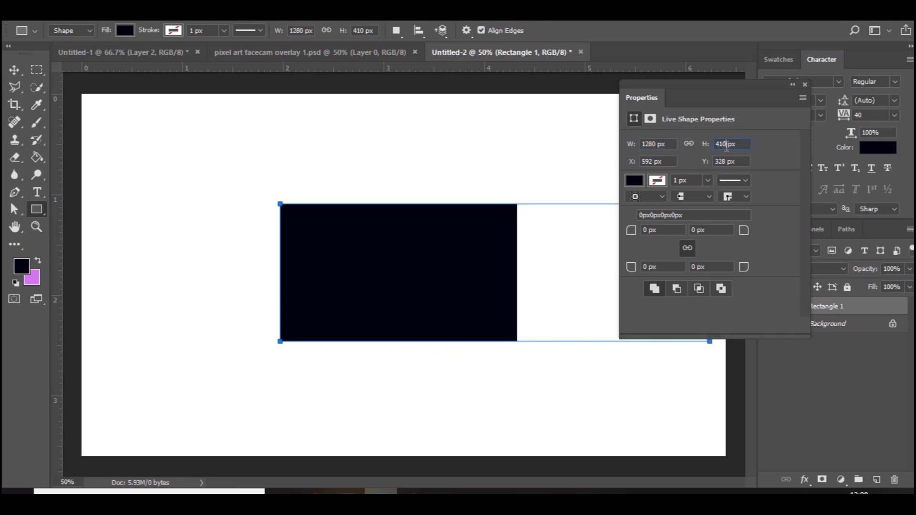
type("4")
type("20")
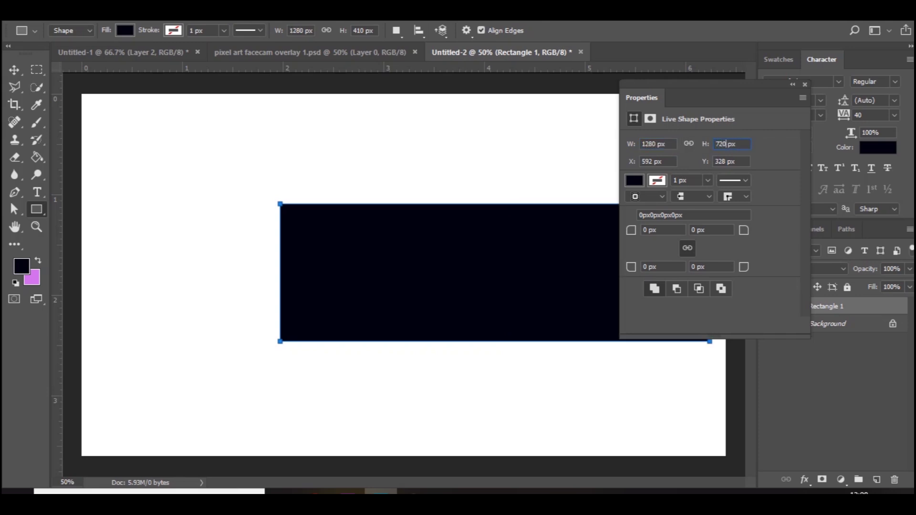
Give the rectangle no fill and a 20 px blue stroke
left_click(635, 181)
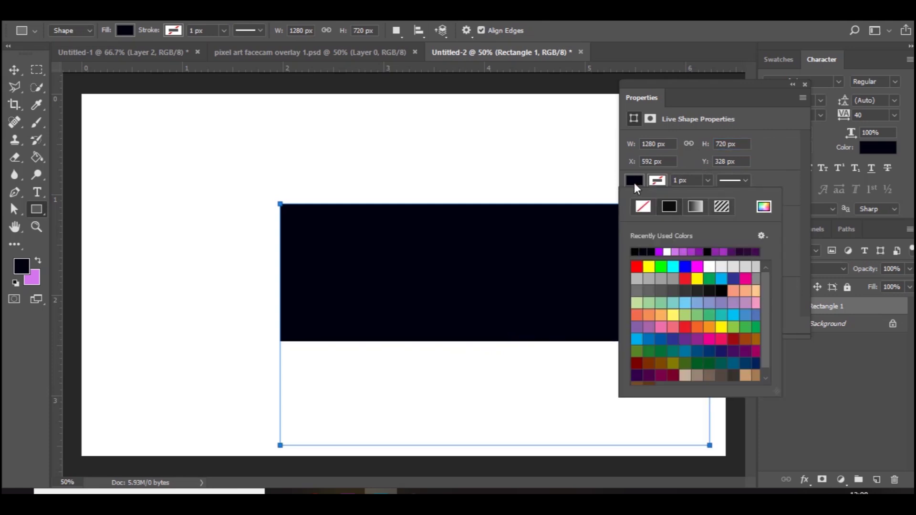
left_click(642, 206)
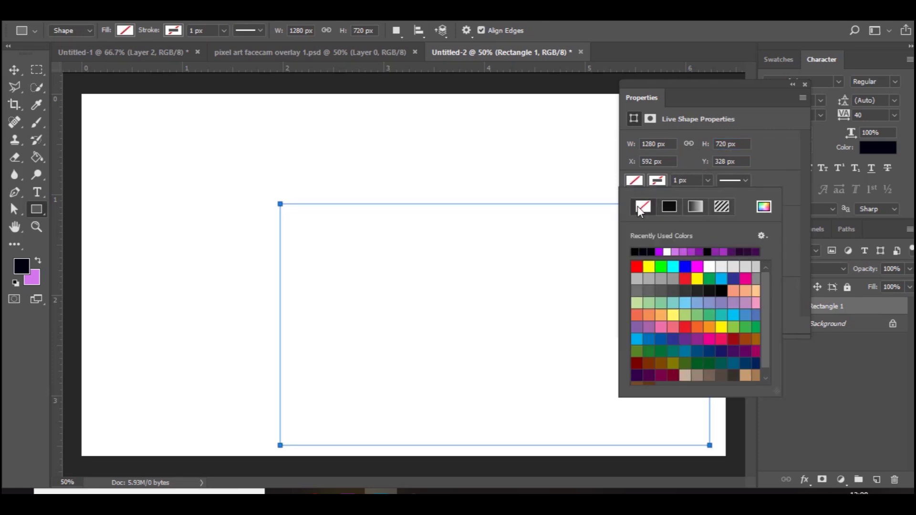
left_click(662, 180)
left_click(660, 180)
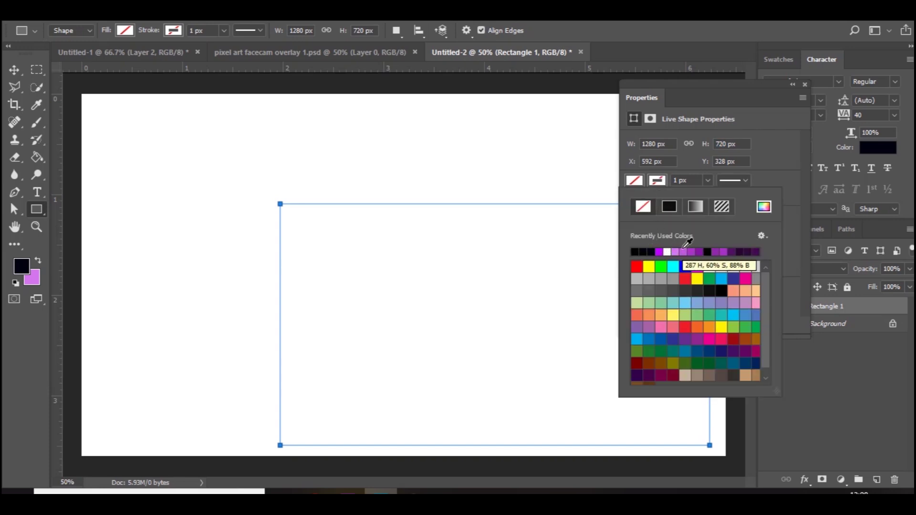
left_click(746, 314)
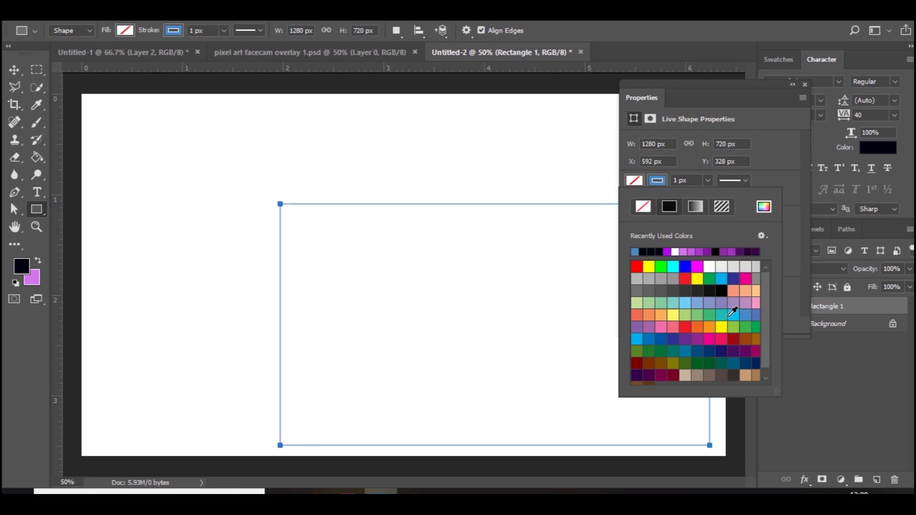
left_click(662, 337)
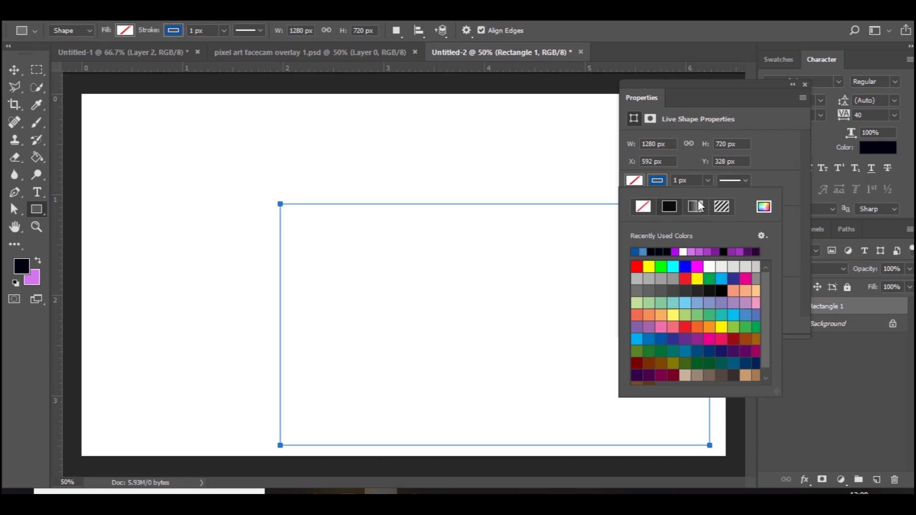
left_click(692, 181)
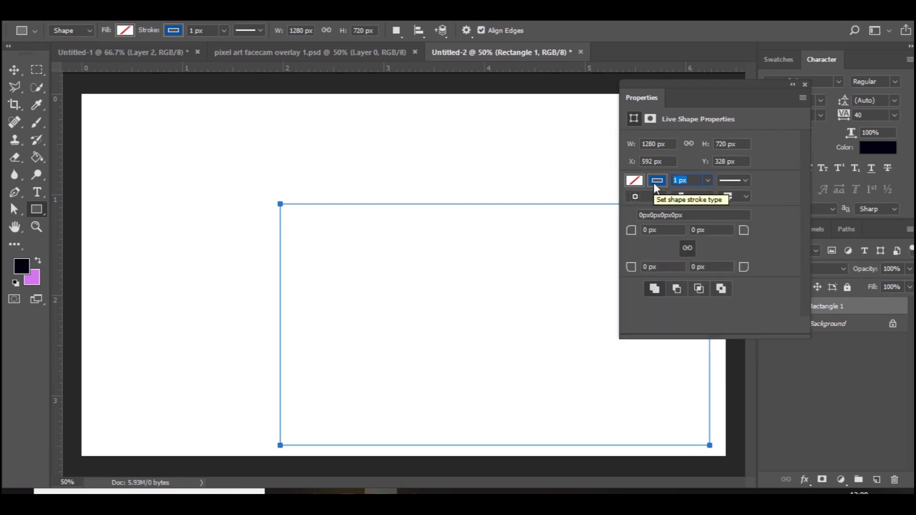
type("20")
key("Return")
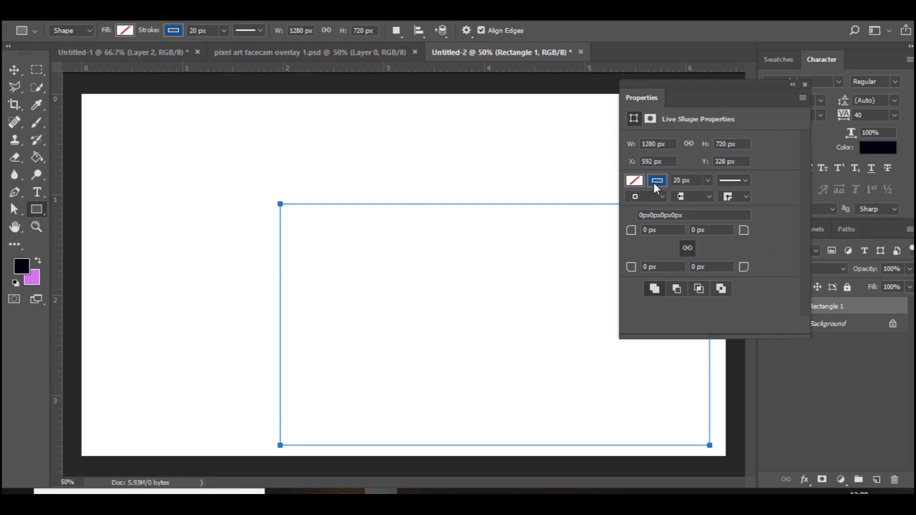
left_click(804, 85)
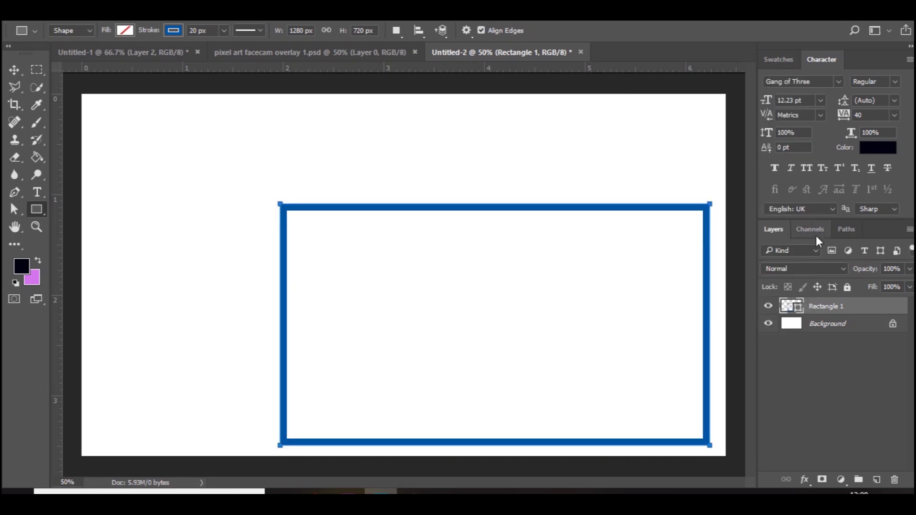
Rasterize Rectangle 1, centre the blue frame and scale it down to about 77%
right_click(826, 305)
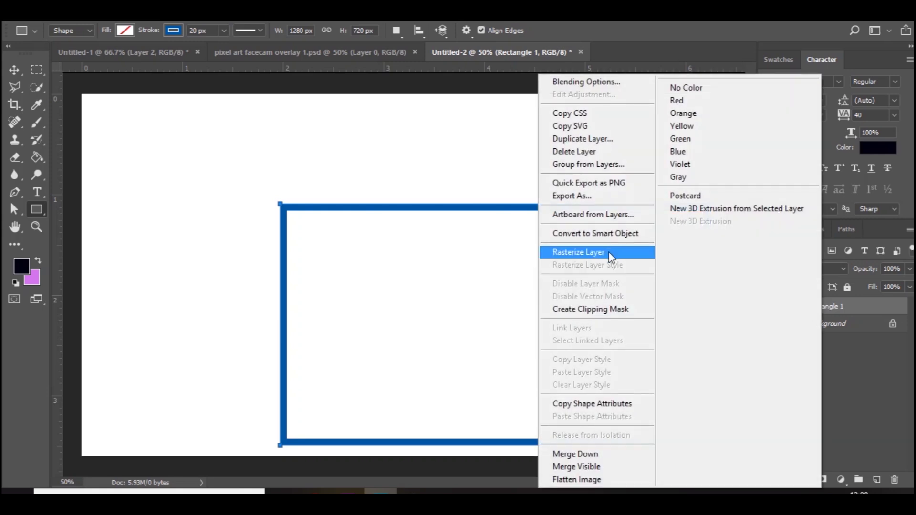
left_click(624, 254)
key("ctrl+t")
left_click_drag(558, 198, 499, 153)
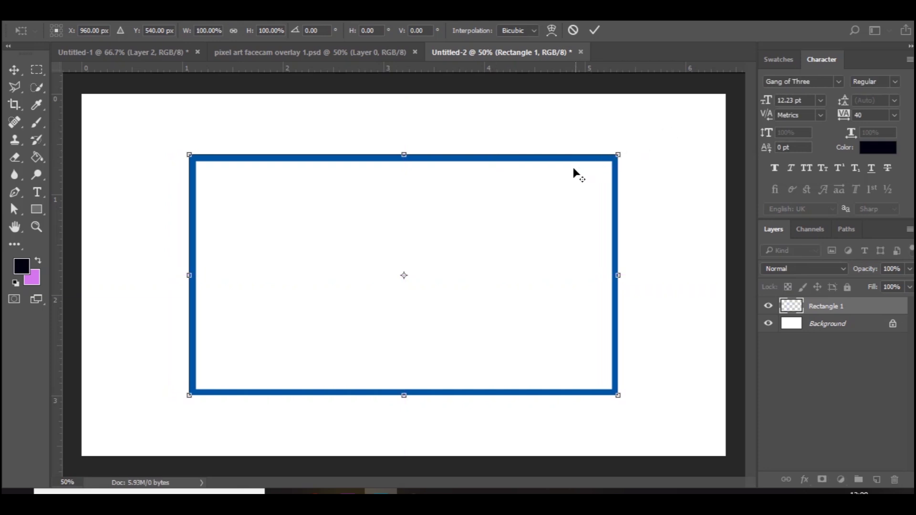
left_click_drag(614, 153, 566, 175)
key("Return")
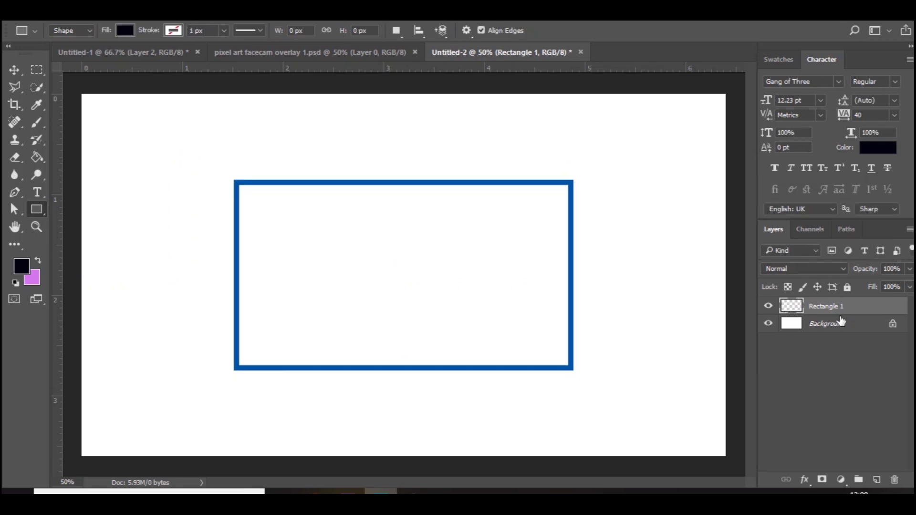
Fill the Background layer with the dark navy foreground colour
left_click(841, 324)
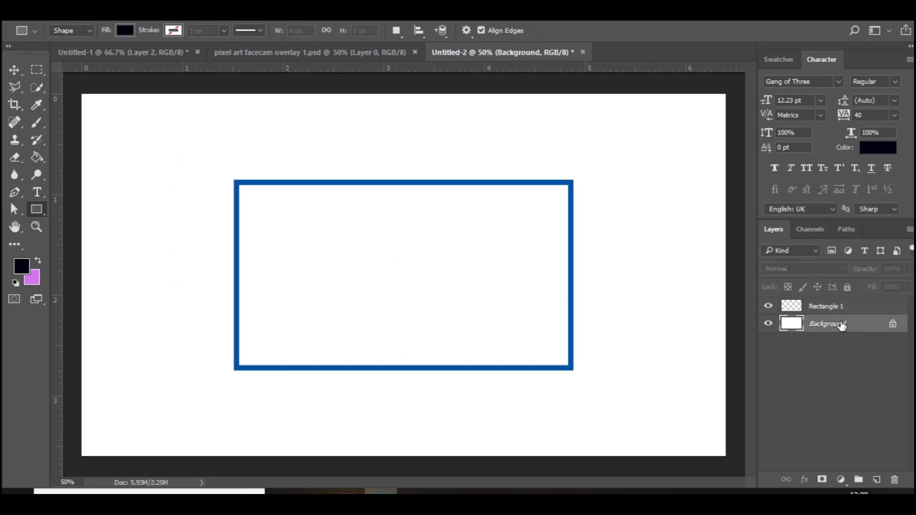
key("alt+BackSpace")
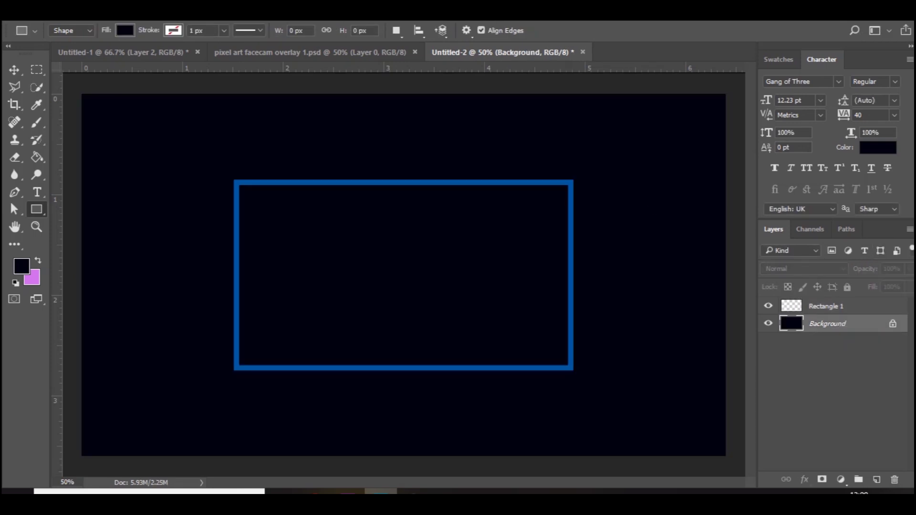
left_click(14, 69)
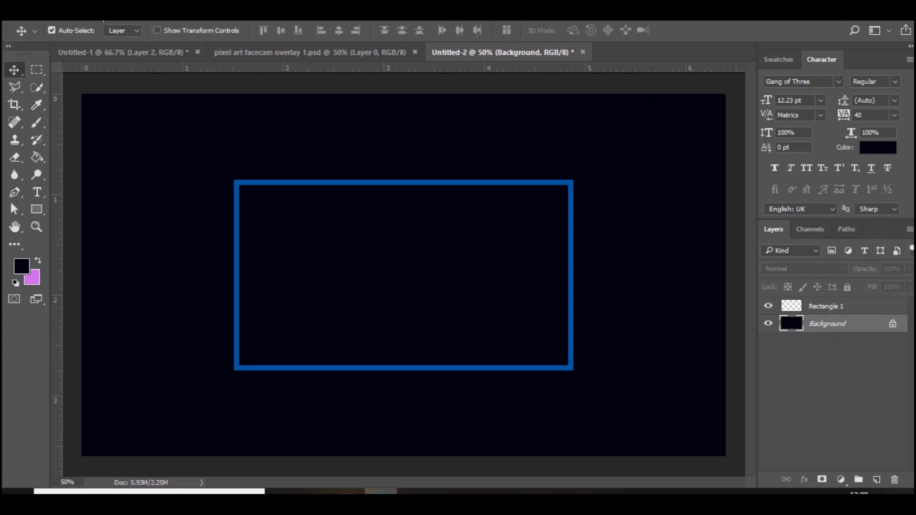
Resize the image to 192 × 108 px using Nearest Neighbor, then zoom in
left_click(102, 20)
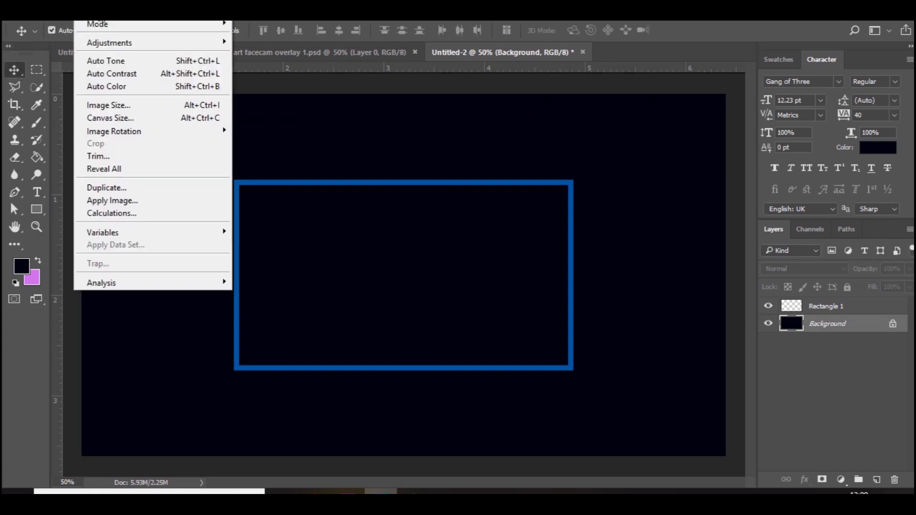
left_click(133, 102)
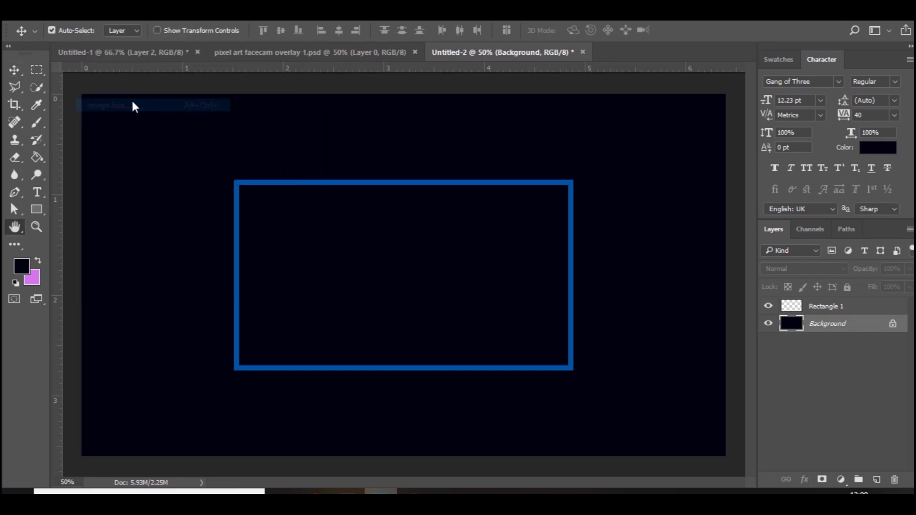
left_click(548, 176)
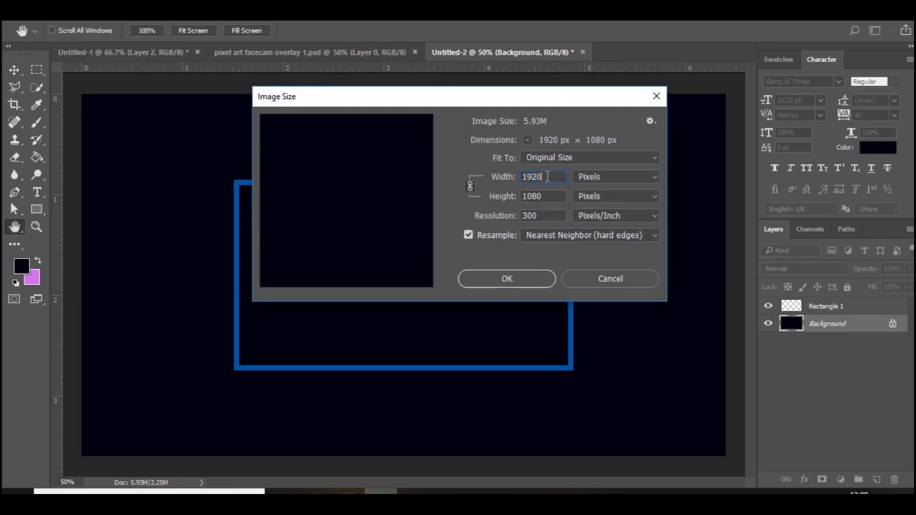
key("BackSpace")
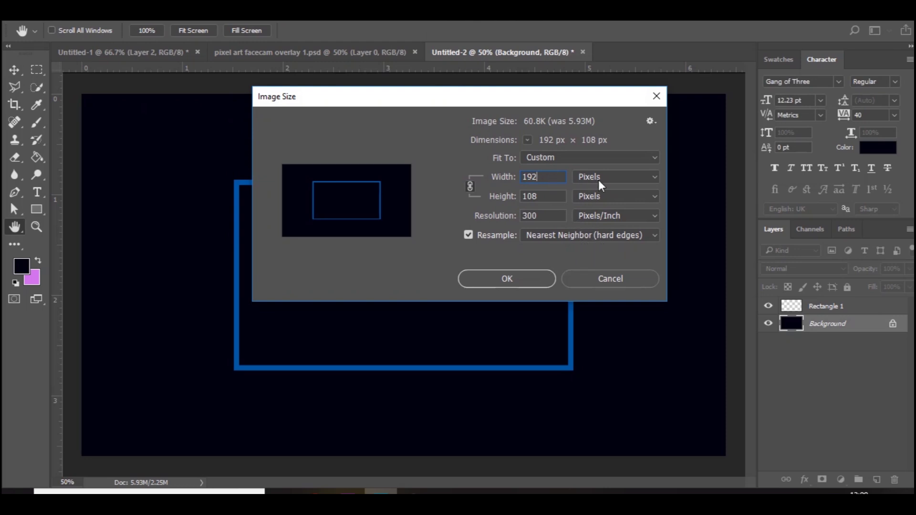
left_click(525, 279)
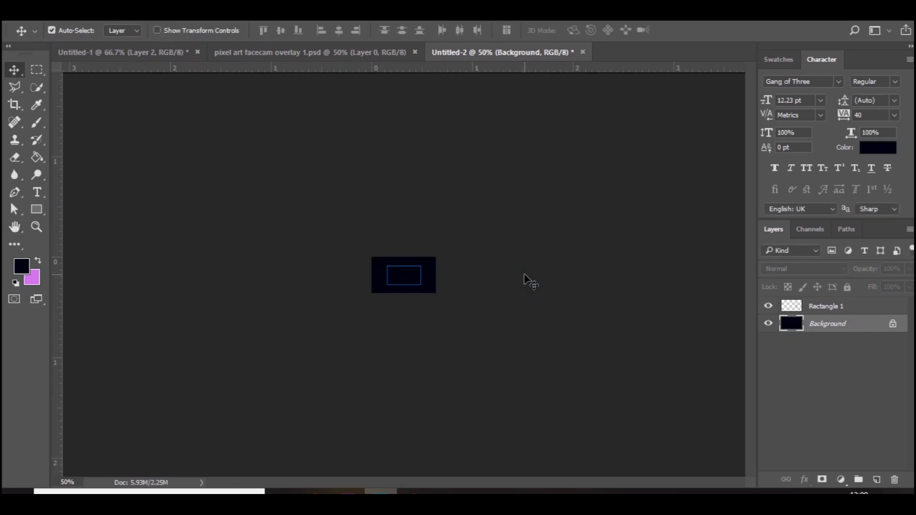
key("ctrl+plus")
key("ctrl+plus")
key("ctrl+plus")
key("ctrl+plus")
key("ctrl+plus")
key("ctrl+plus")
key("ctrl+plus")
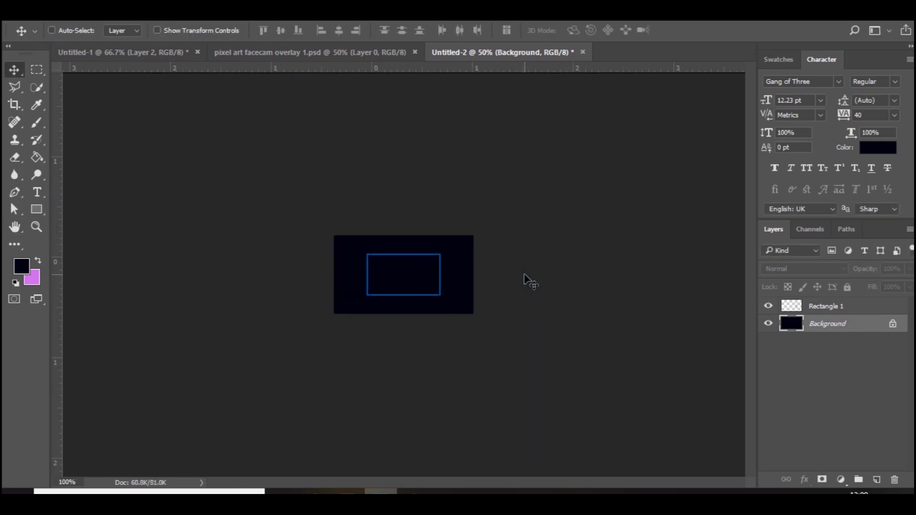
Zoom in closer, choose the Pencil Tool and select the Rectangle 1 layer
key("ctrl+plus")
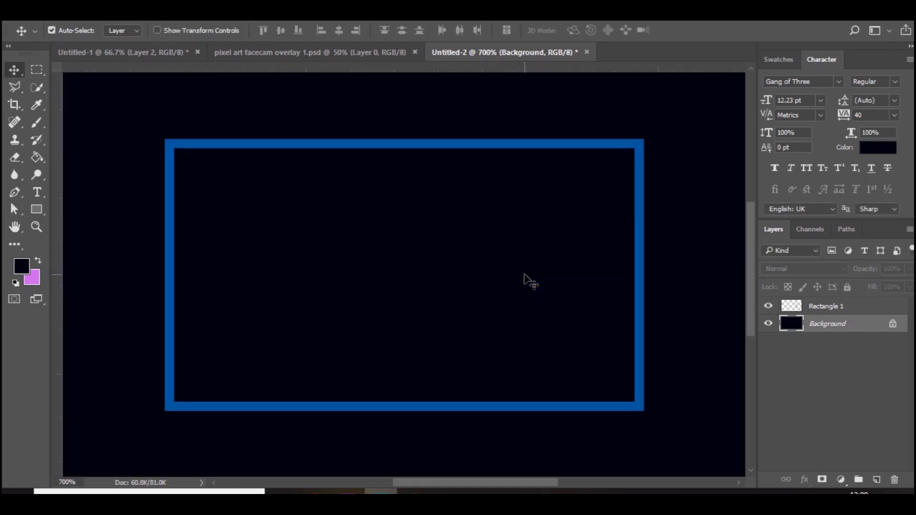
left_click(39, 121)
left_click(71, 136)
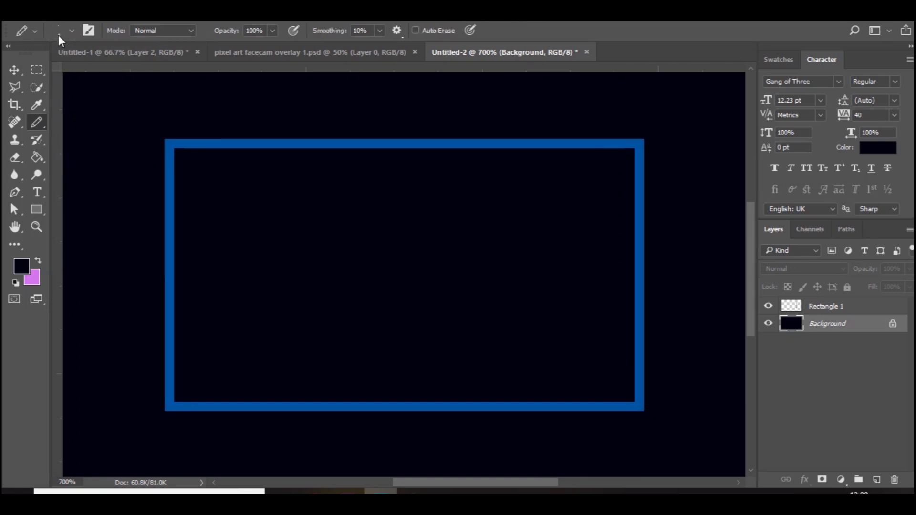
left_click(840, 308)
Add an empty layer above Rectangle 1 and set the foreground to lighter blue #1870c6
left_click(877, 480)
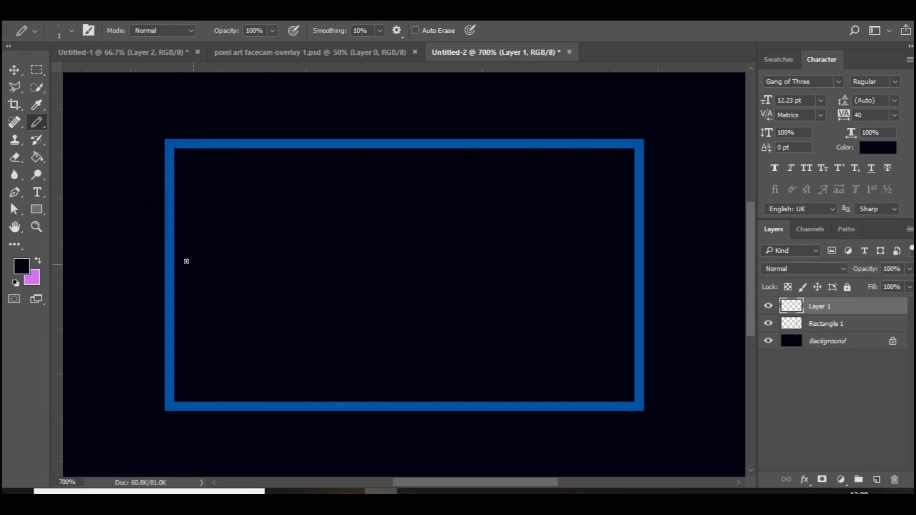
left_click(21, 266)
left_click_drag(588, 241, 588, 234)
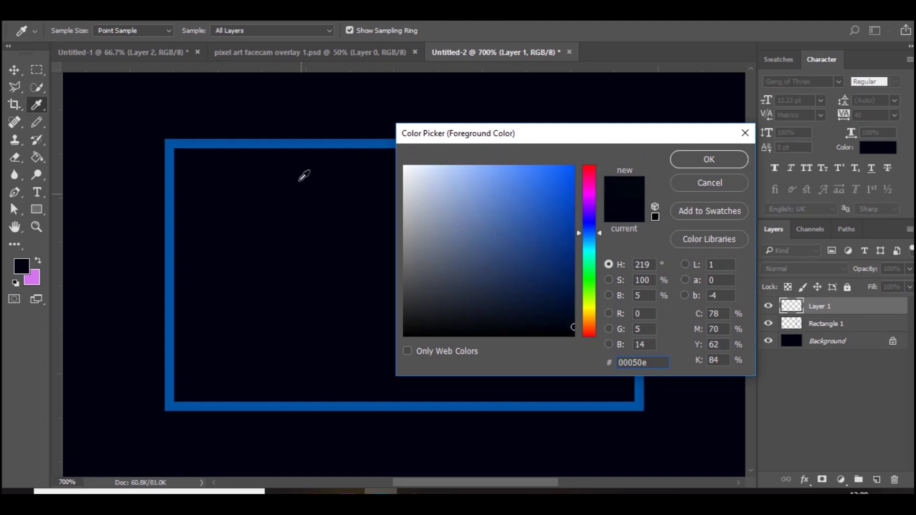
left_click(304, 143)
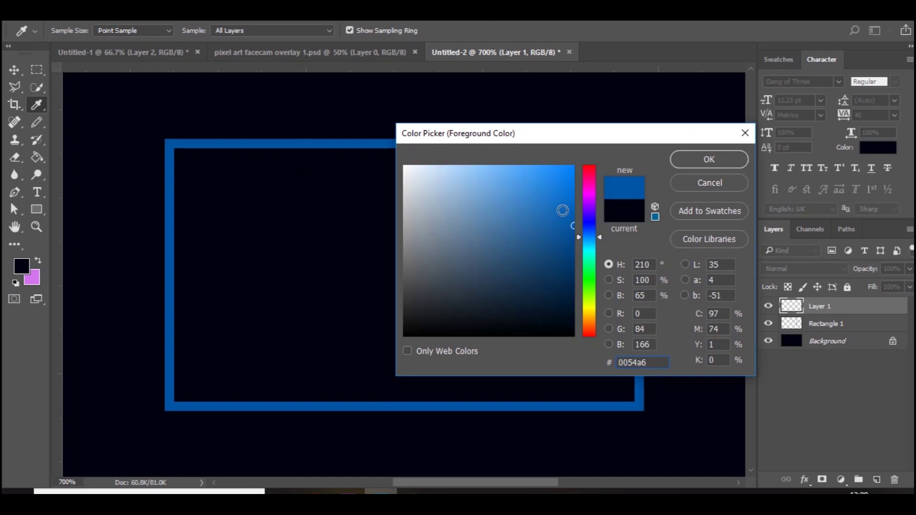
left_click(552, 202)
key("Return")
Undo a trial lighter-blue stroke and sample the border blue 0054a6 as foreground
mouse_move(167, 408)
left_mouse_down()
mouse_move(167, 386)
mouse_move(171, 407)
mouse_move(167, 366)
left_mouse_up()
key("ctrl+z")
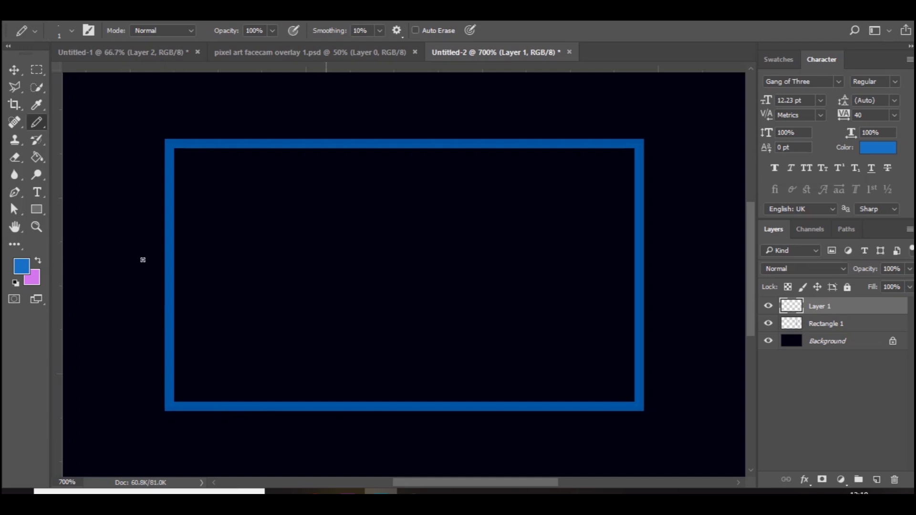
left_click(21, 266)
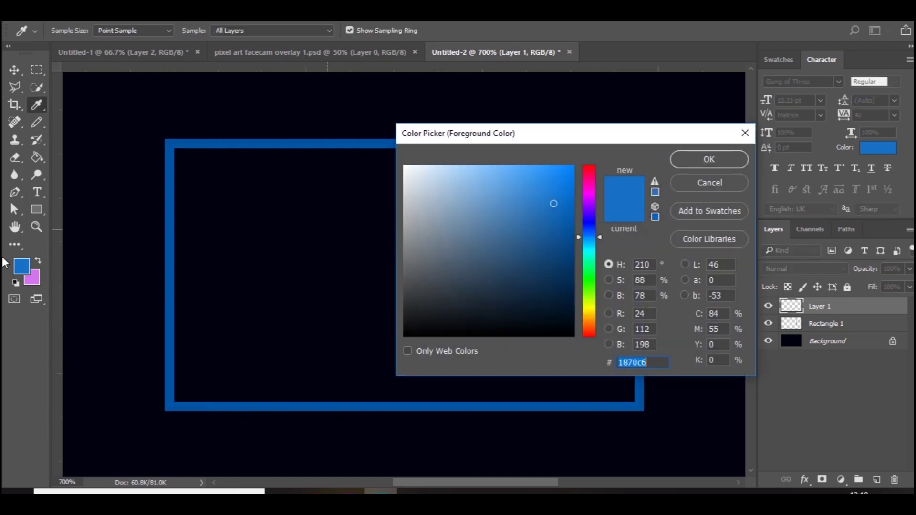
left_click(168, 223)
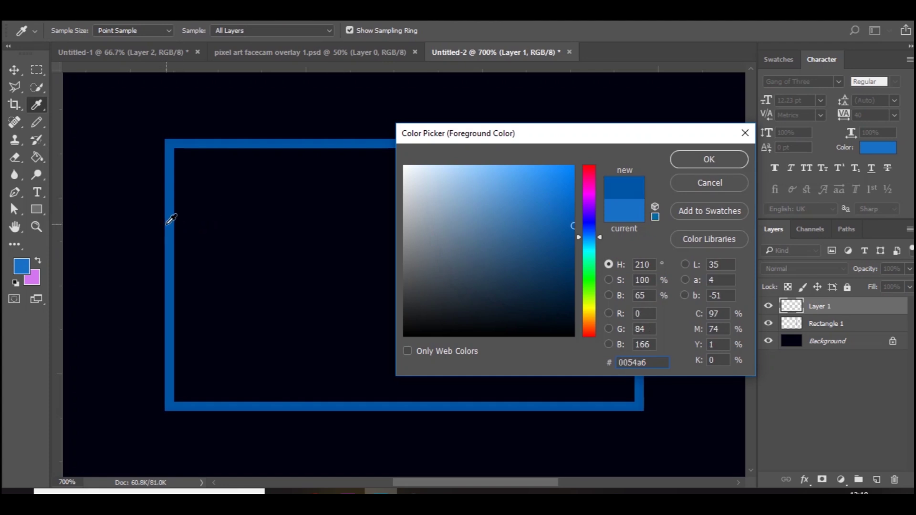
key("Return")
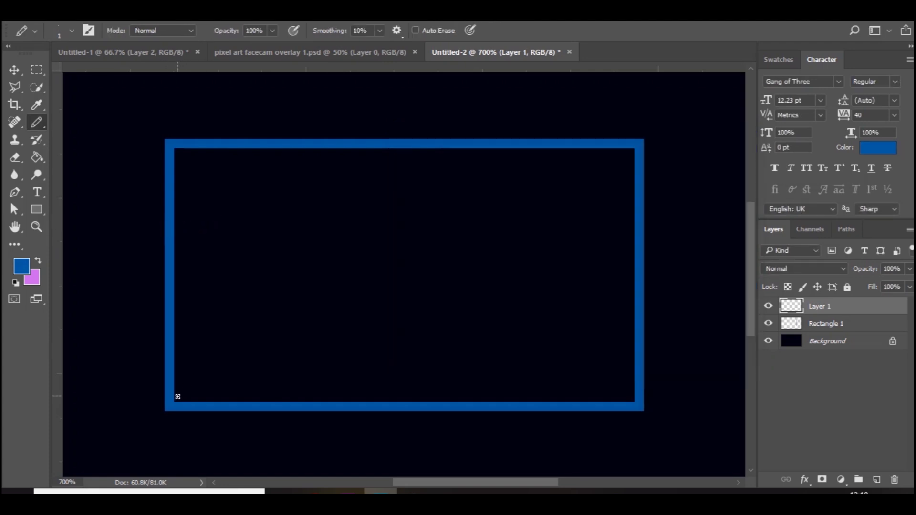
Draw one-pixel border-blue lines inside the frame's left, top and right edges
left_click_drag(178, 396, 174, 150)
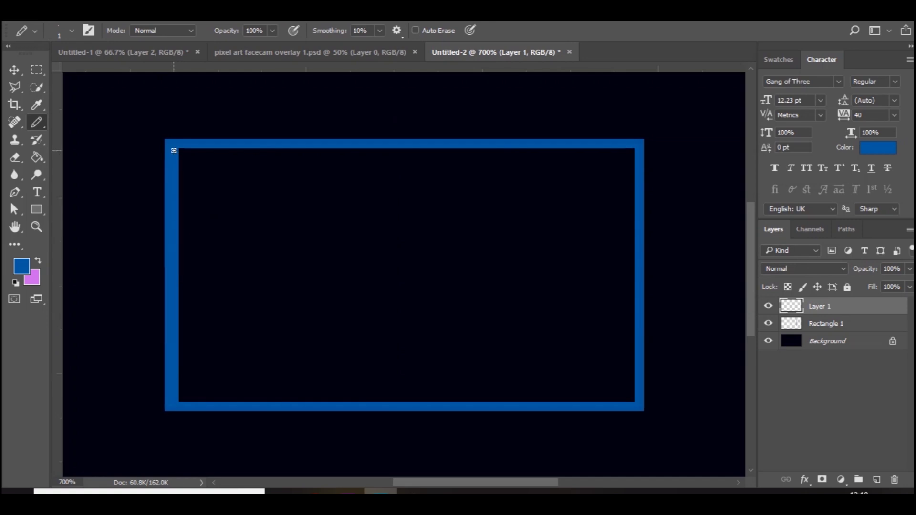
mouse_move(243, 144)
left_mouse_down()
mouse_move(460, 115)
mouse_move(541, 135)
mouse_move(544, 150)
mouse_move(632, 147)
left_mouse_up()
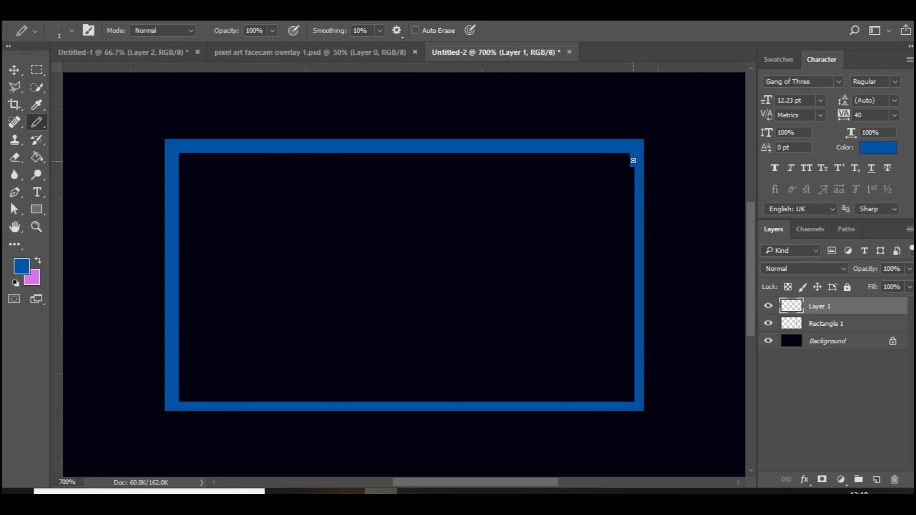
mouse_move(632, 161)
left_mouse_down()
mouse_move(640, 358)
mouse_move(632, 398)
mouse_move(404, 418)
mouse_move(268, 393)
mouse_move(179, 395)
left_mouse_up()
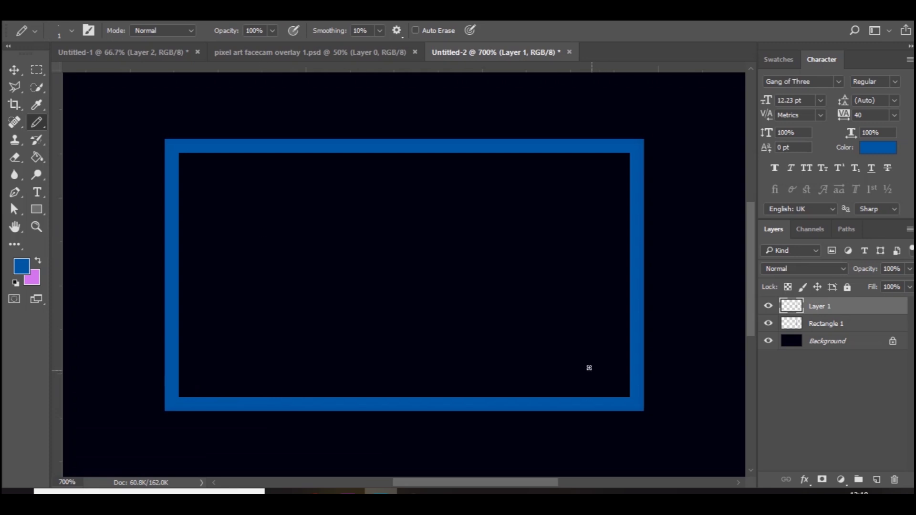
Merge Rectangle 1 into Layer 1, set the Eraser to Pencil mode, and zoom to 1200%
left_click(822, 327, "shift")
key("ctrl+e")
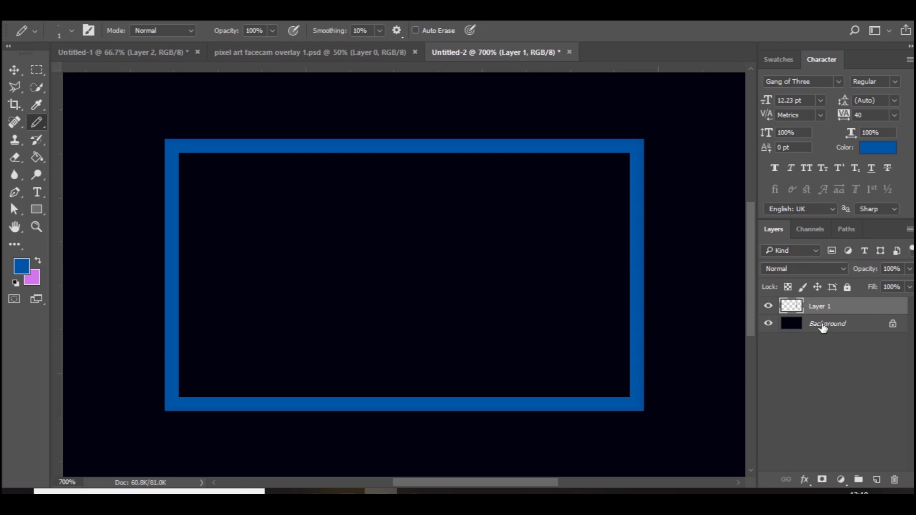
left_click(16, 163)
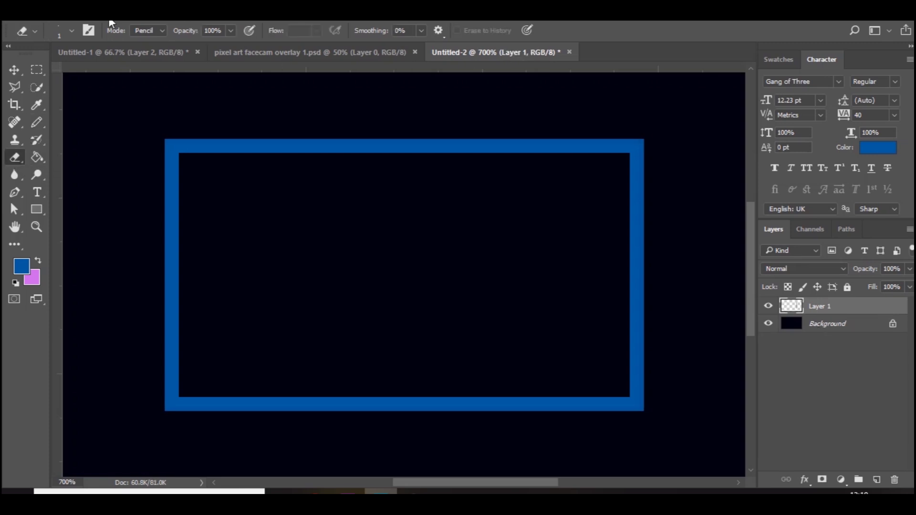
left_click(141, 33)
left_click(143, 31)
key("ctrl+z")
key("ctrl+plus")
key("ctrl+plus")
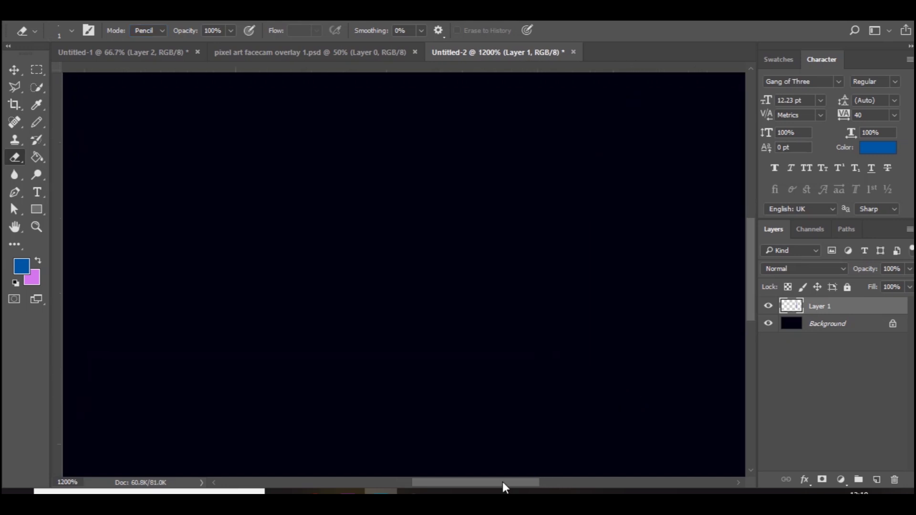
Erase the bottom-right corner's outer pixels into steps and fill a blue inner corner pixel
left_click_drag(503, 482, 539, 485)
left_click_drag(751, 255, 753, 293)
mouse_move(594, 337)
left_mouse_down()
mouse_move(585, 339)
mouse_move(619, 323)
left_mouse_up()
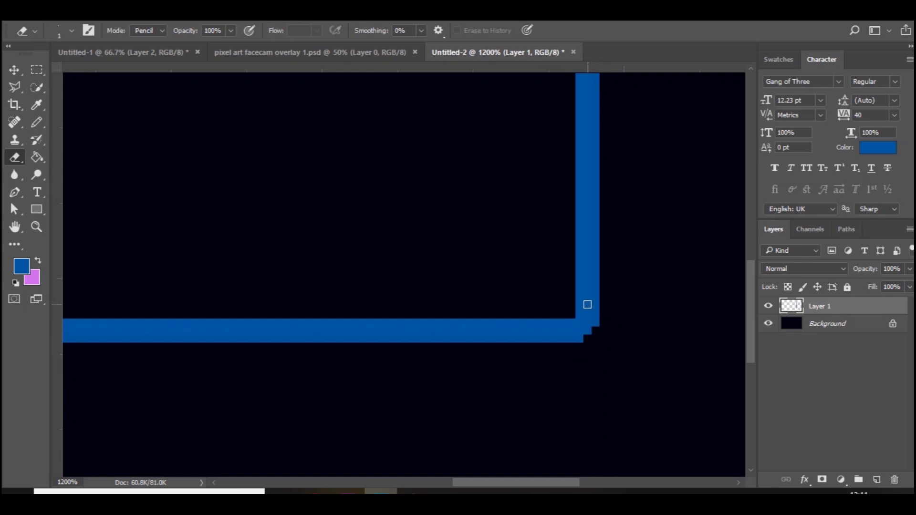
left_click(572, 322)
key("ctrl+z")
left_click(36, 122)
left_click(572, 315)
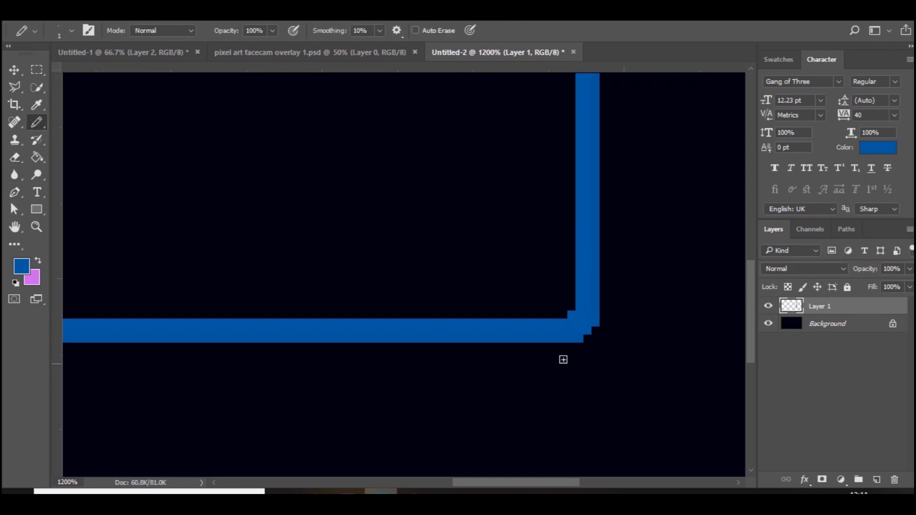
key("ctrl+minus")
key("ctrl+minus")
key("ctrl+minus")
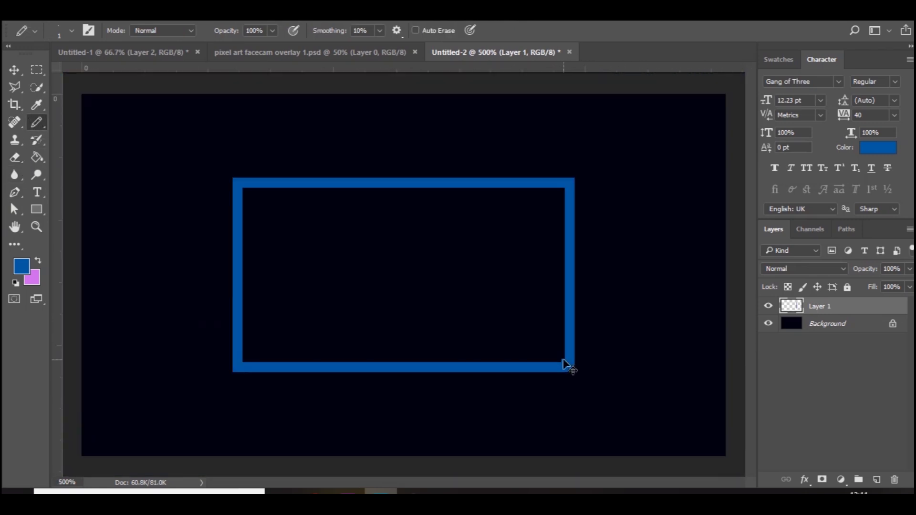
At 600% zoom, fill two more pixels in the frame's inner bottom-right corner
key("ctrl+plus")
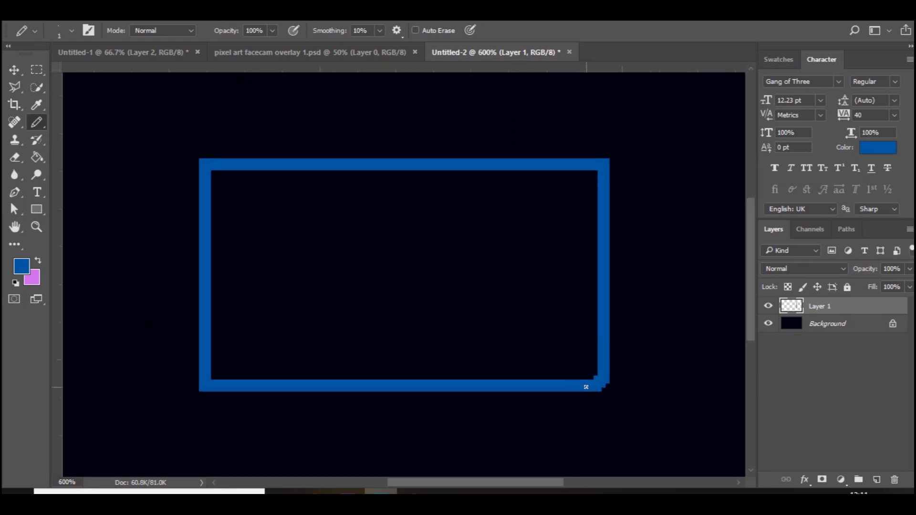
key("e")
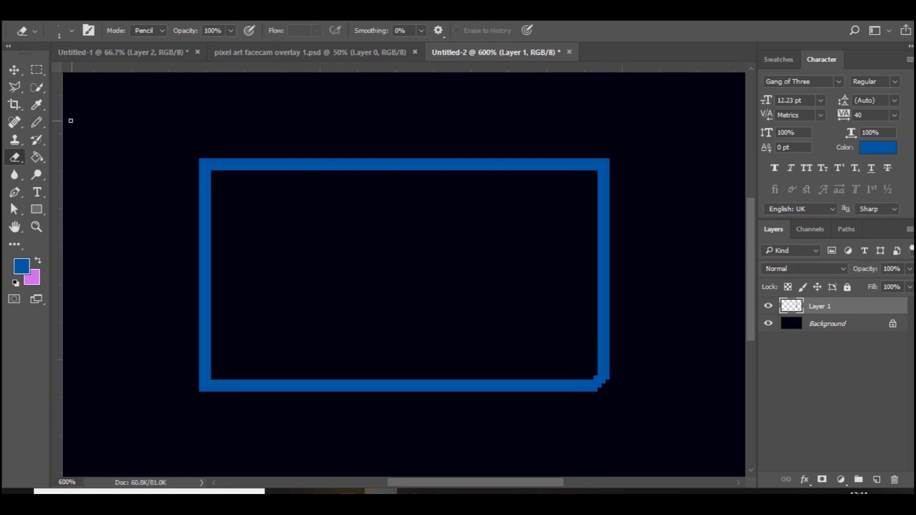
left_click(38, 122)
left_click(592, 377)
left_click(596, 374)
Erase the top-left corner's outer pixels into steps and add two inner corner pixels
mouse_move(381, 492)
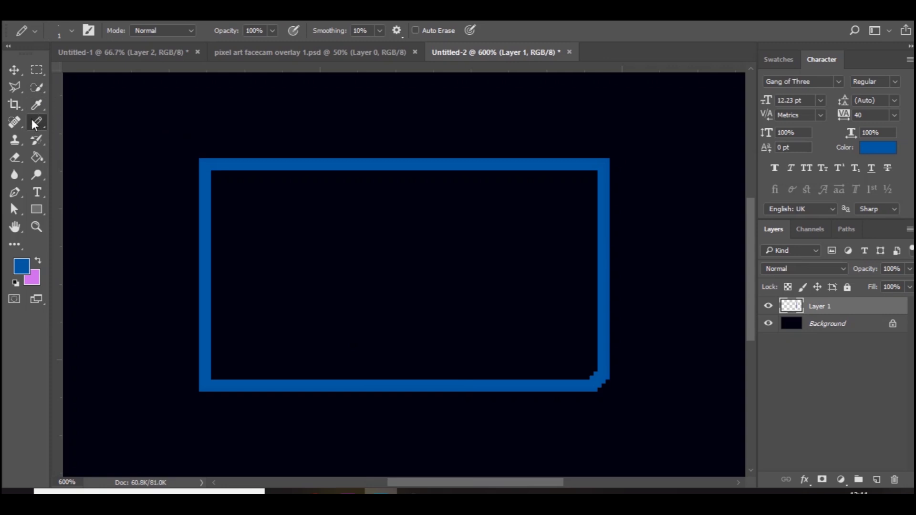
key("e")
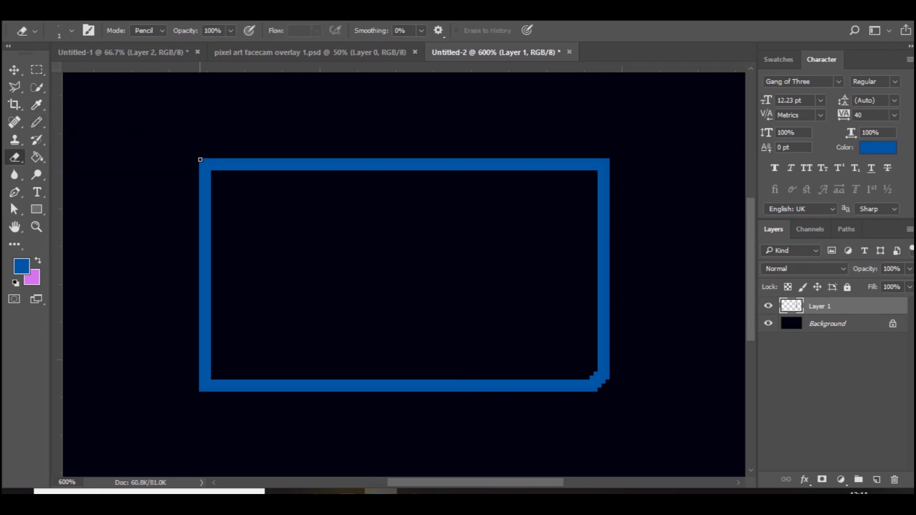
left_click(203, 160)
left_click(209, 160)
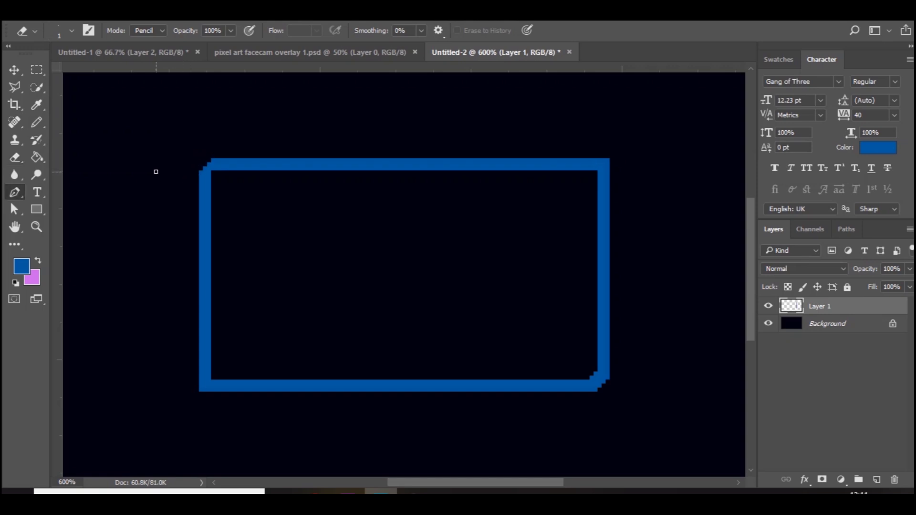
key("b")
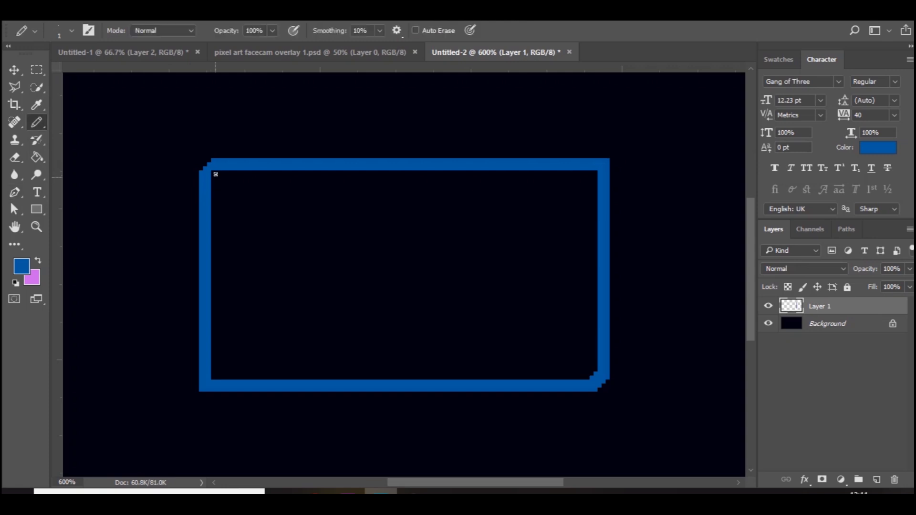
left_click(213, 173)
left_click(216, 171)
Set the foreground colour to the lighter blue 1674cf
left_click(21, 266)
left_click_drag(569, 208, 556, 197)
left_click(688, 159)
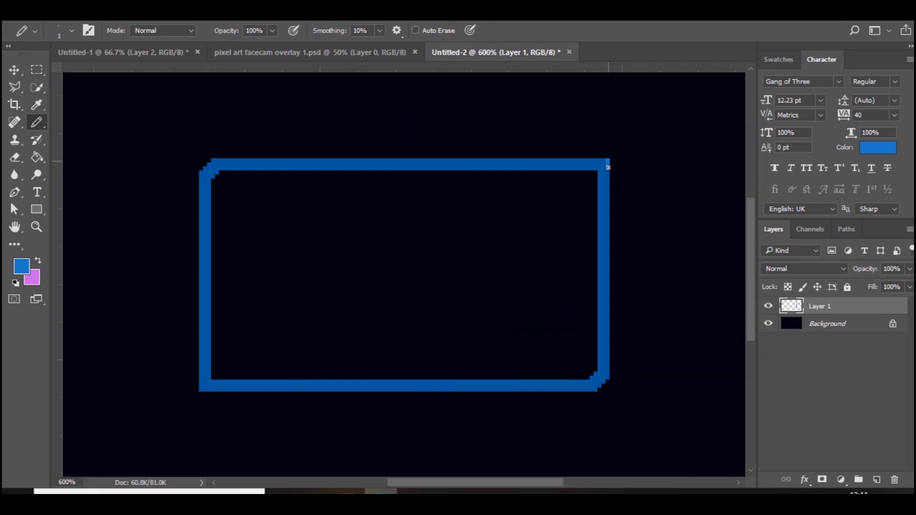
Draw pencil highlight lines down the right edge and across the full top edge of the frame
left_click_drag(608, 169, 614, 378)
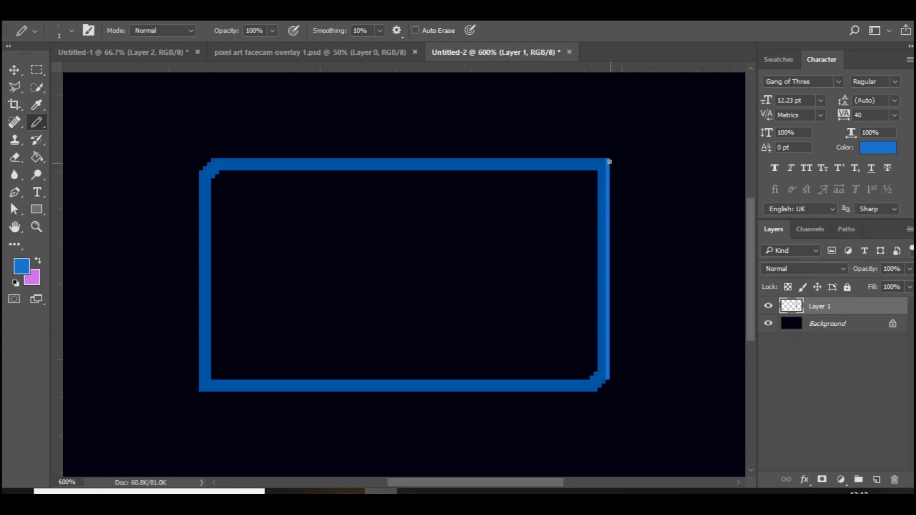
mouse_move(607, 162)
left_mouse_down()
mouse_move(486, 148)
mouse_move(370, 157)
mouse_move(250, 148)
mouse_move(249, 160)
mouse_move(213, 160)
left_mouse_up()
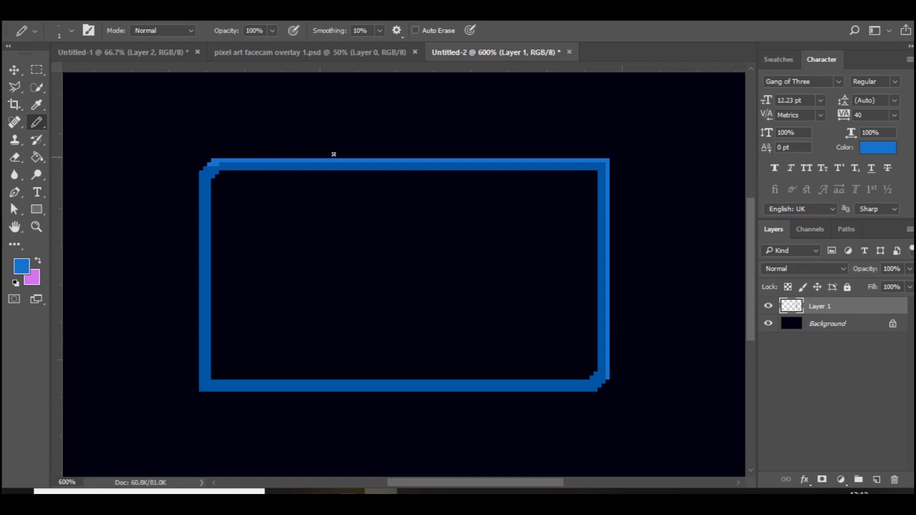
mouse_move(221, 165)
left_mouse_down()
mouse_move(367, 136)
mouse_move(520, 131)
mouse_move(608, 156)
left_mouse_up()
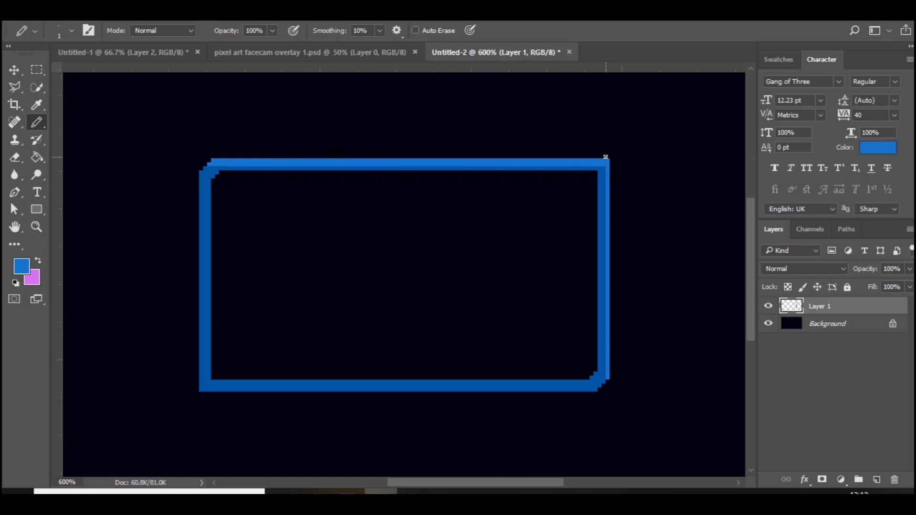